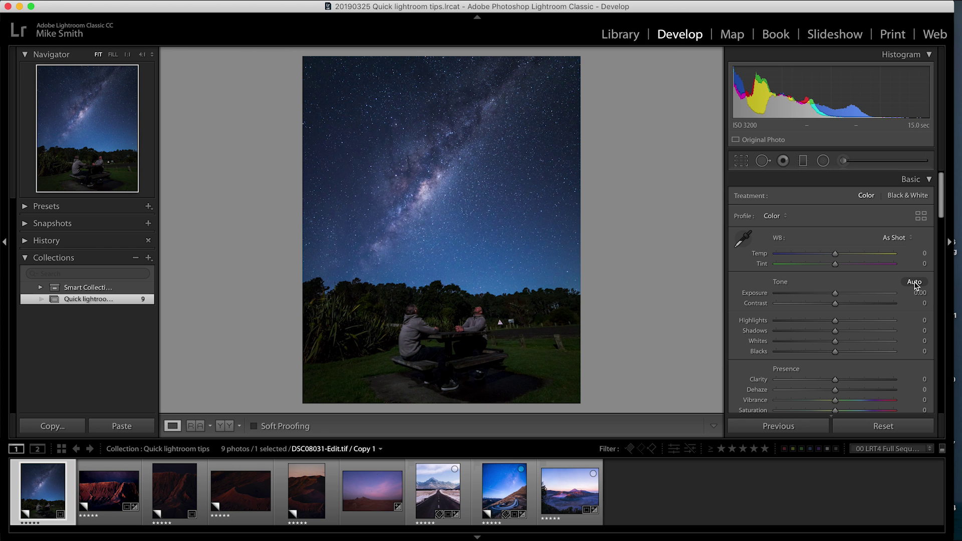
Auto-tone the Milky Way photo, then set Highlights −59, Shadows +60 and nudge Contrast up.
{"action": "left_click", "coordinate": [914, 282]}
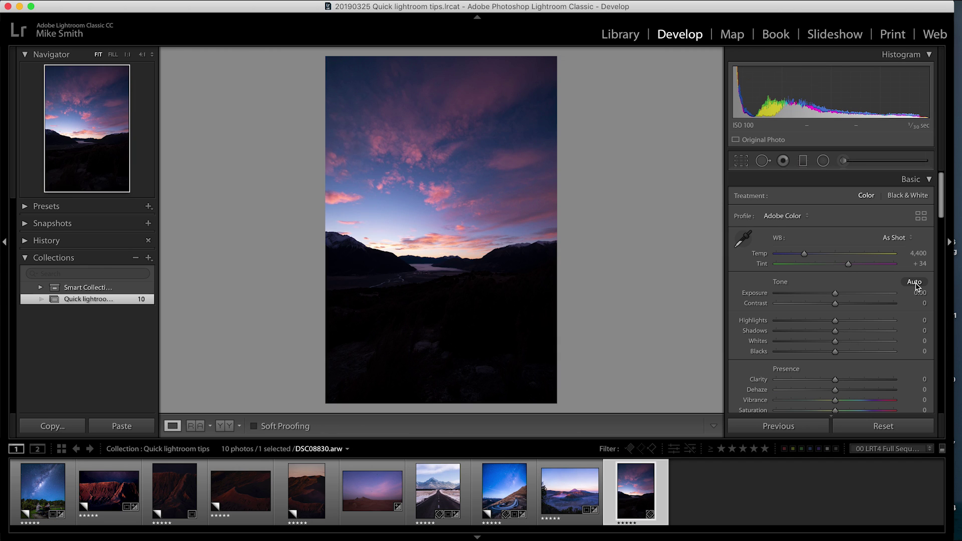
{"action": "left_click", "coordinate": [915, 283]}
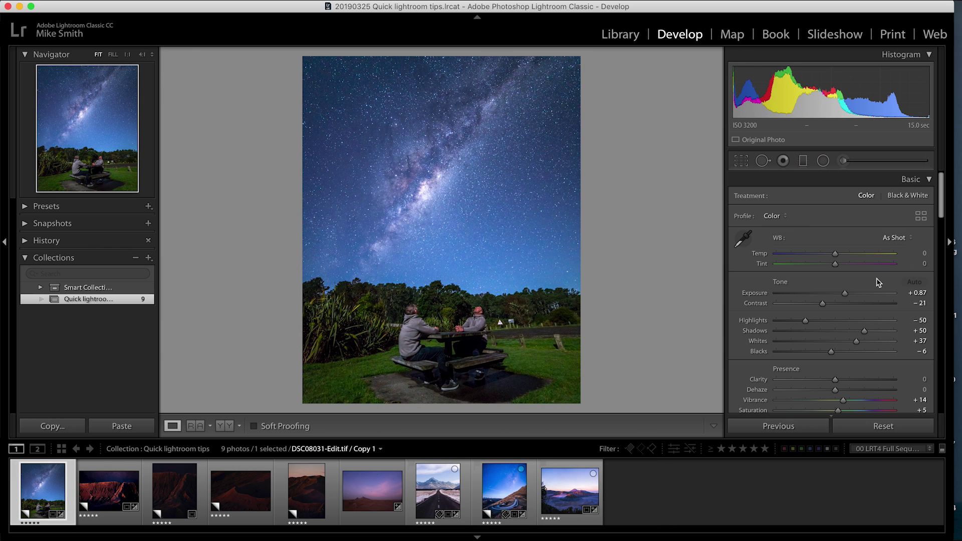
{"action": "left_click_drag", "start_coordinate": [806, 322], "coordinate": [803, 323]}
{"action": "left_click_drag", "start_coordinate": [863, 330], "coordinate": [870, 332]}
{"action": "left_click_drag", "start_coordinate": [823, 304], "coordinate": [836, 310]}
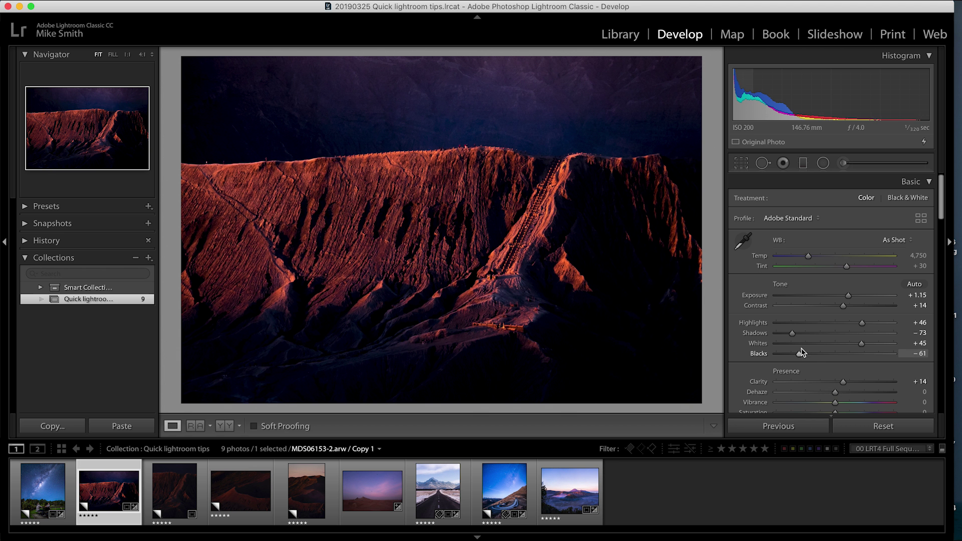
Set the crater photo to Shadows −58 and Contrast +21, then select filmstrip photos two through five.
{"action": "left_click_drag", "start_coordinate": [794, 337], "coordinate": [803, 337]}
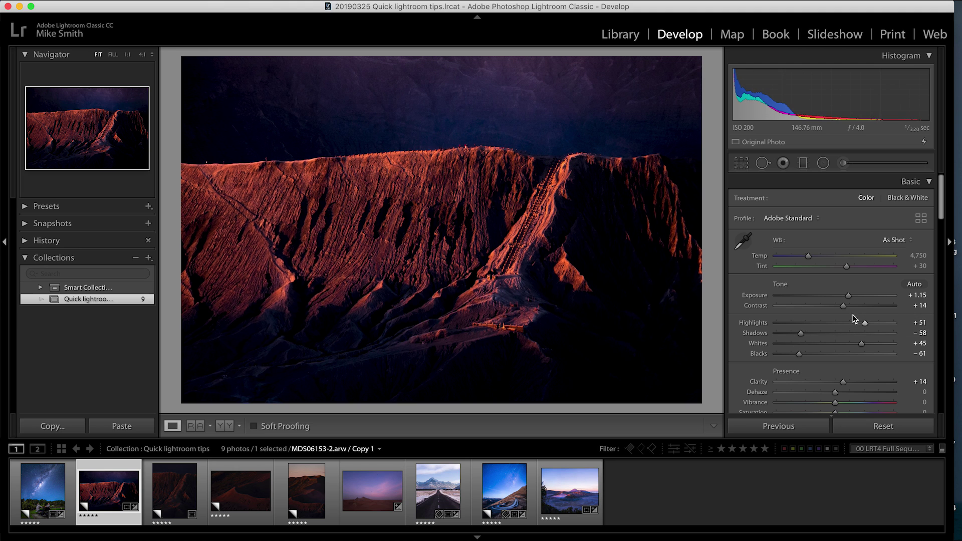
{"action": "left_click_drag", "start_coordinate": [844, 305], "coordinate": [847, 309]}
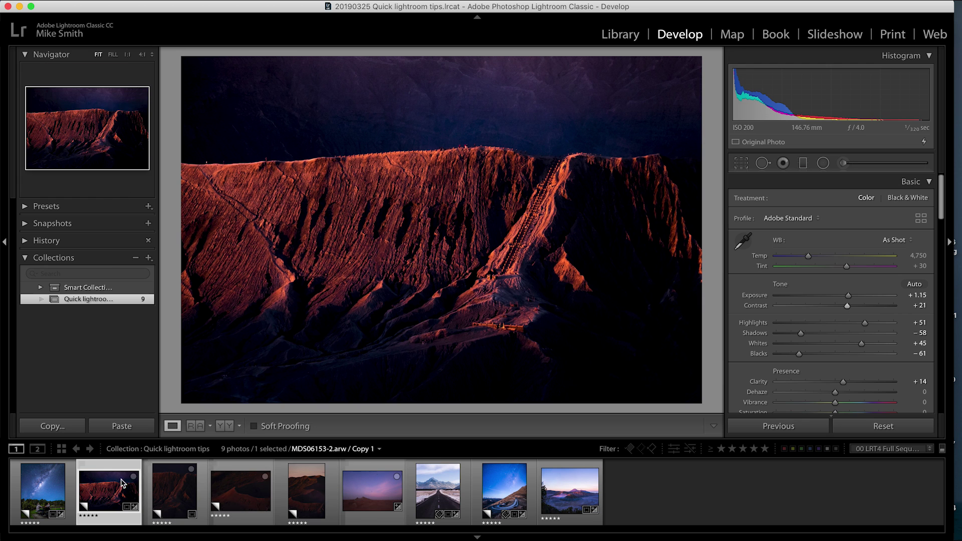
{"action": "left_click", "coordinate": [102, 496]}
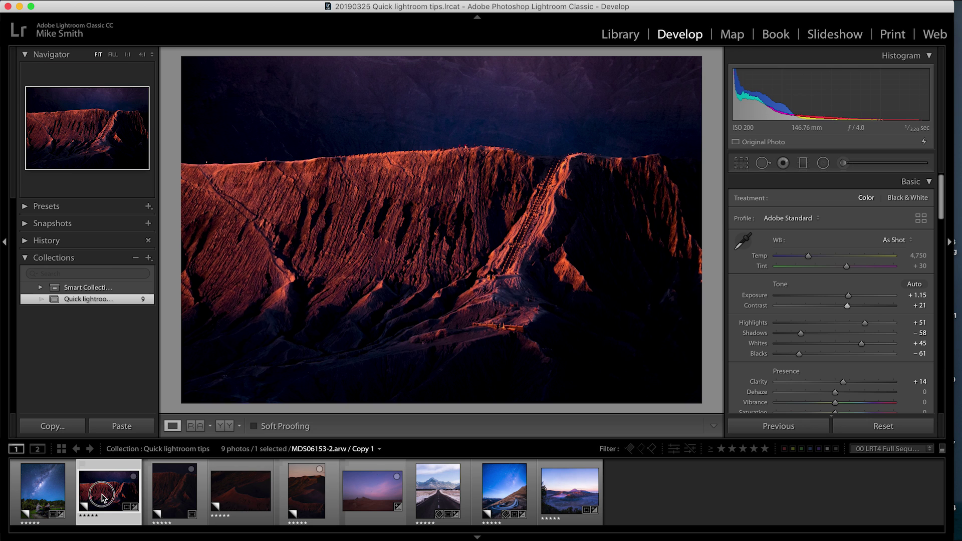
{"action": "left_click", "coordinate": [308, 494], "text": "shift"}
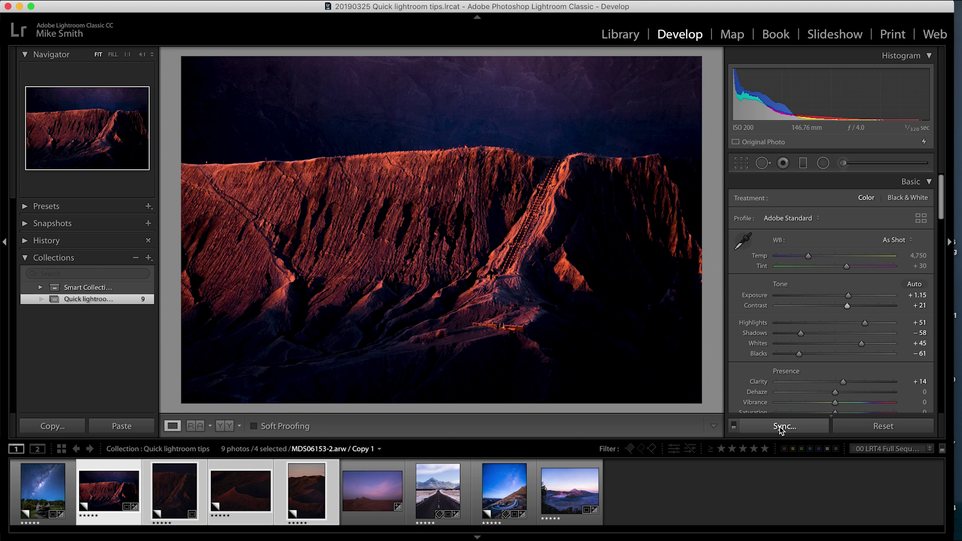
Sync the crater edits except Crop, then lower MDS06157.arw to Exposure +0.65 and Highlights −55.
{"action": "left_click", "coordinate": [780, 427]}
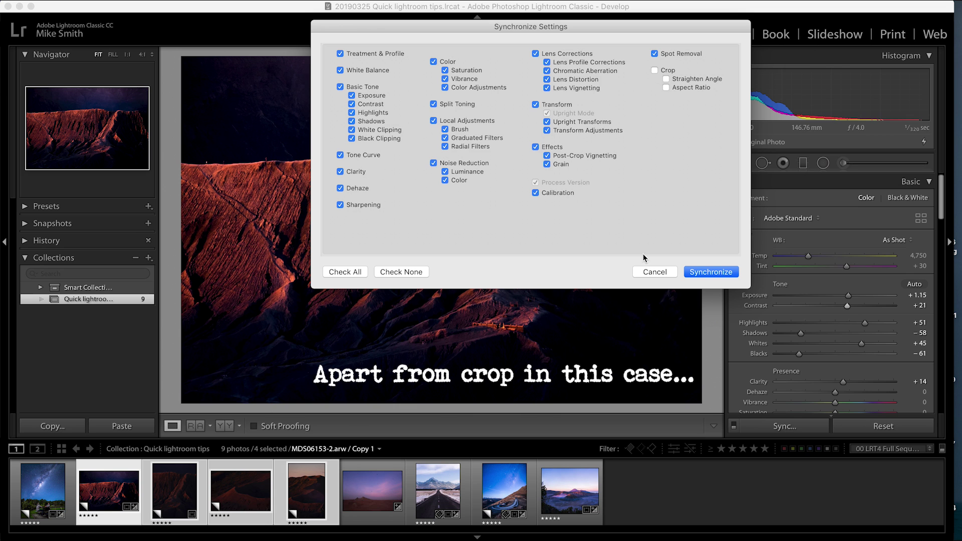
{"action": "left_click", "coordinate": [707, 272]}
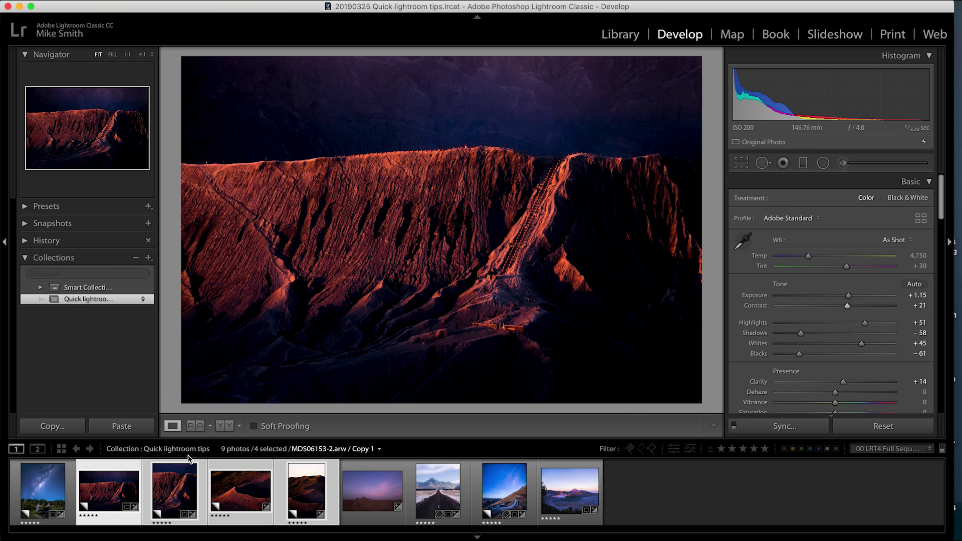
{"action": "left_click", "coordinate": [181, 498]}
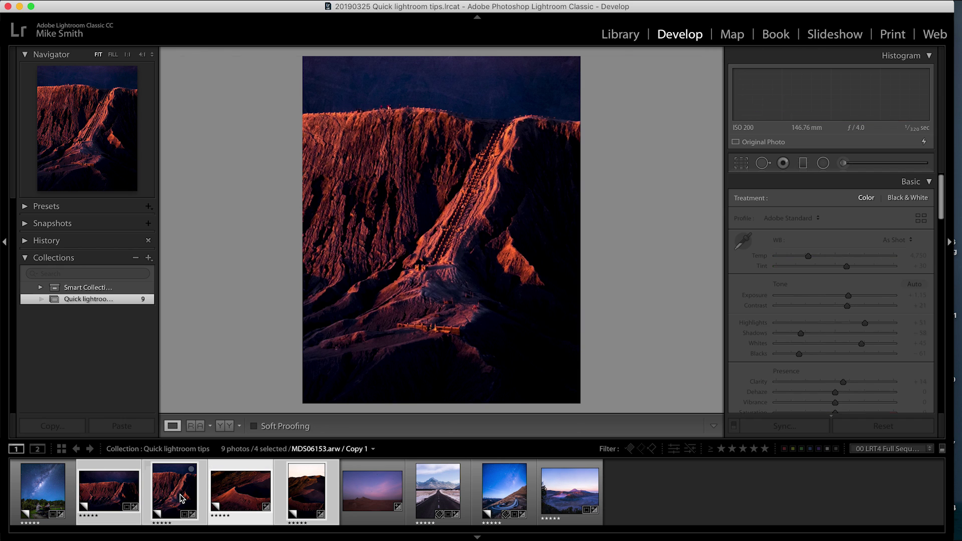
{"action": "left_click", "coordinate": [240, 492]}
{"action": "left_click", "coordinate": [306, 492]}
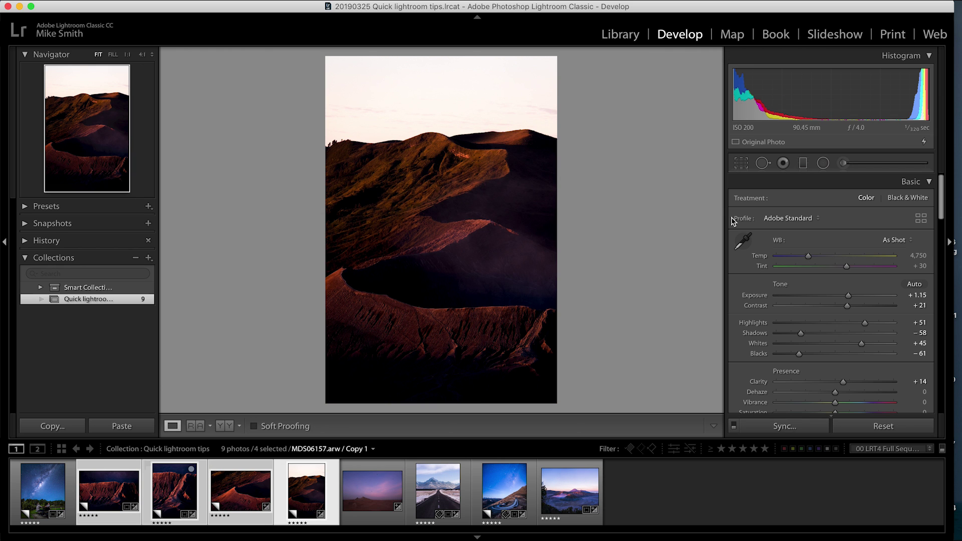
{"action": "left_click_drag", "start_coordinate": [848, 295], "coordinate": [873, 333]}
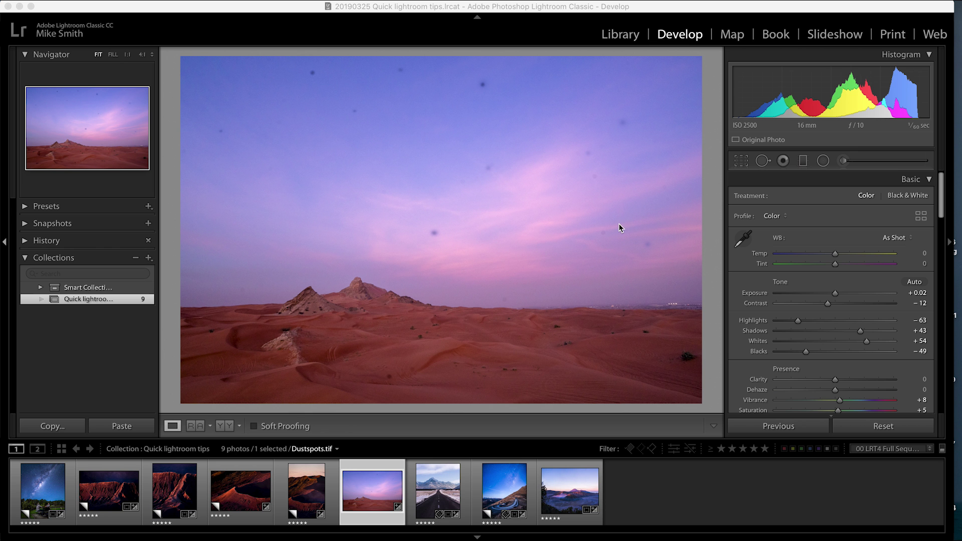
Heal three dust spots in Dustspots.tif's purple sky with the Spot Removal tool in Heal mode.
{"action": "left_click", "coordinate": [763, 162]}
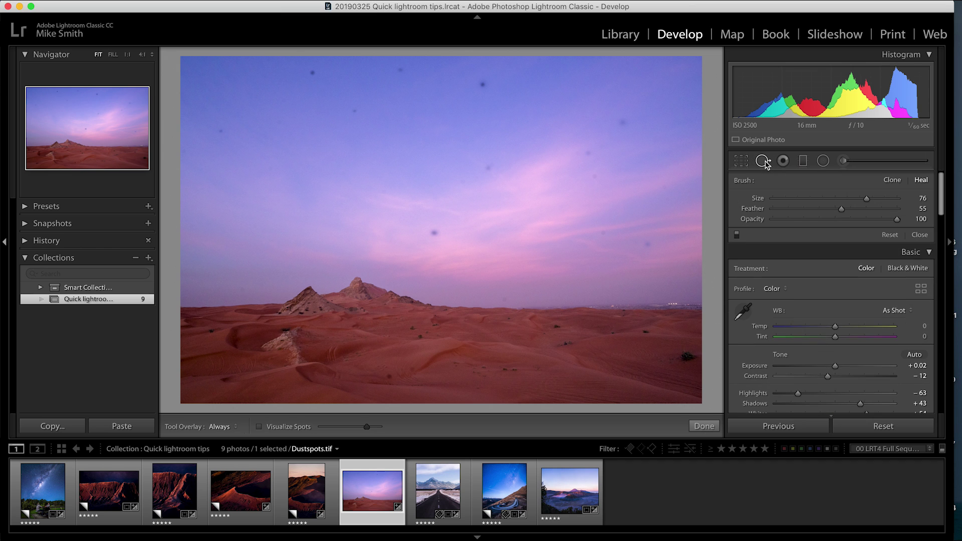
{"action": "left_click", "coordinate": [488, 167]}
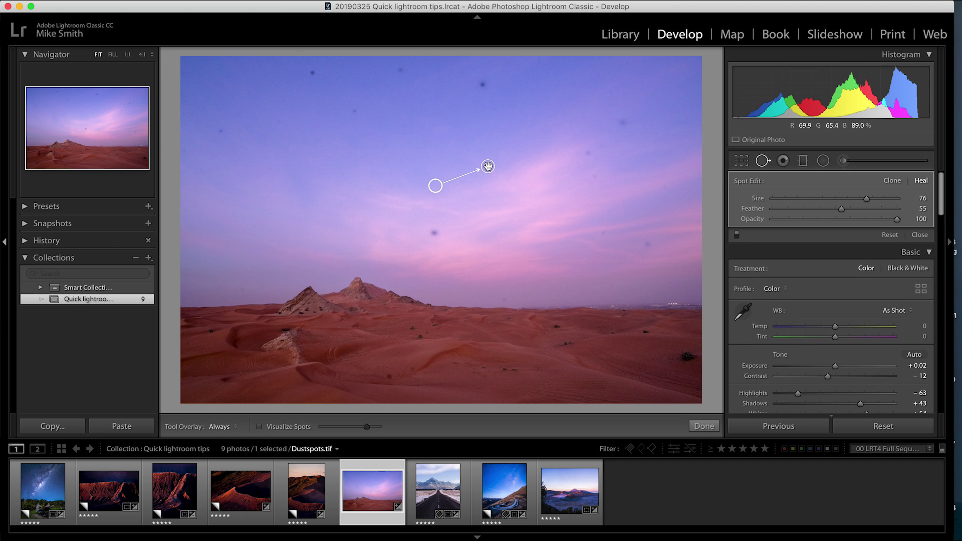
{"action": "left_click", "coordinate": [435, 232]}
{"action": "left_click", "coordinate": [483, 84]}
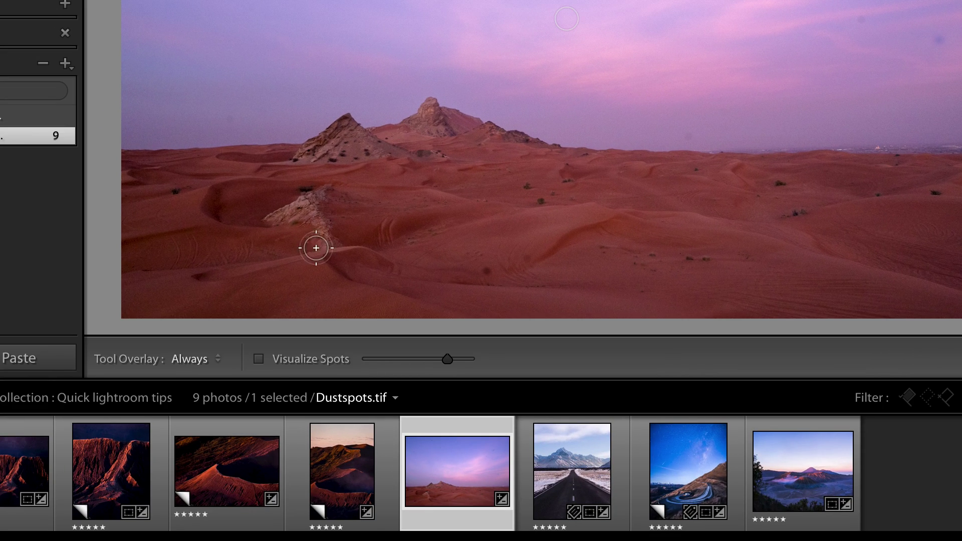
With Visualize Spots on, heal the eight remaining sky dust spots and finish spot removal.
{"action": "left_click", "coordinate": [259, 359]}
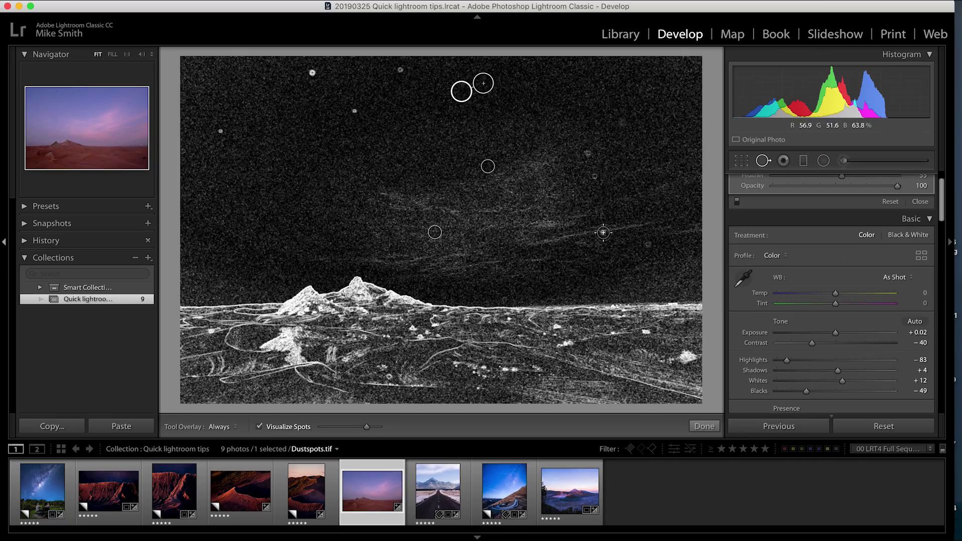
{"action": "left_click", "coordinate": [603, 232]}
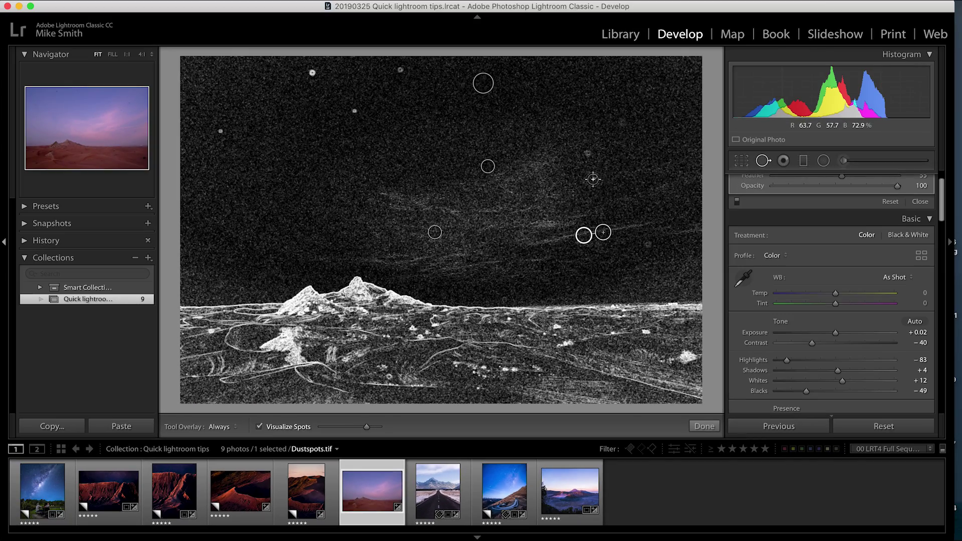
{"action": "left_click", "coordinate": [593, 179]}
{"action": "left_click", "coordinate": [586, 153]}
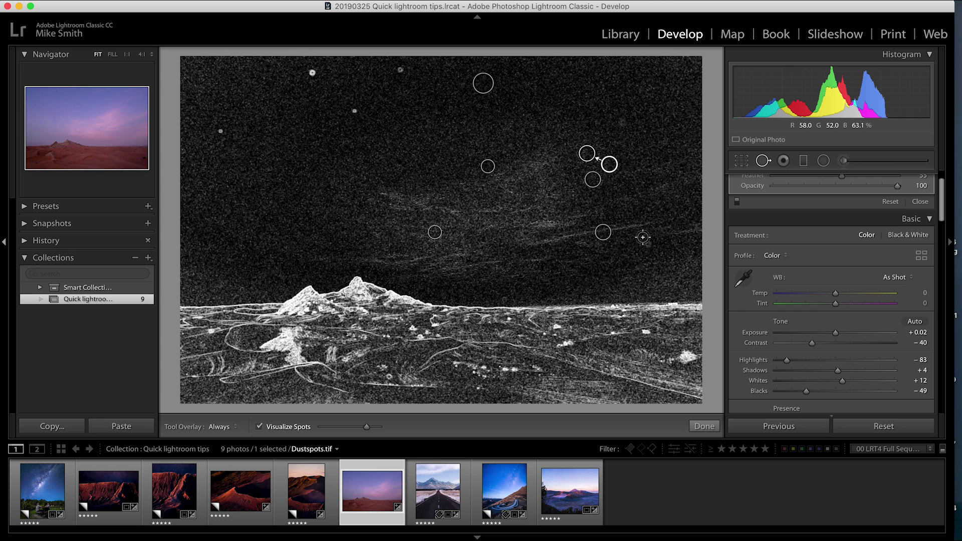
{"action": "left_click", "coordinate": [648, 244]}
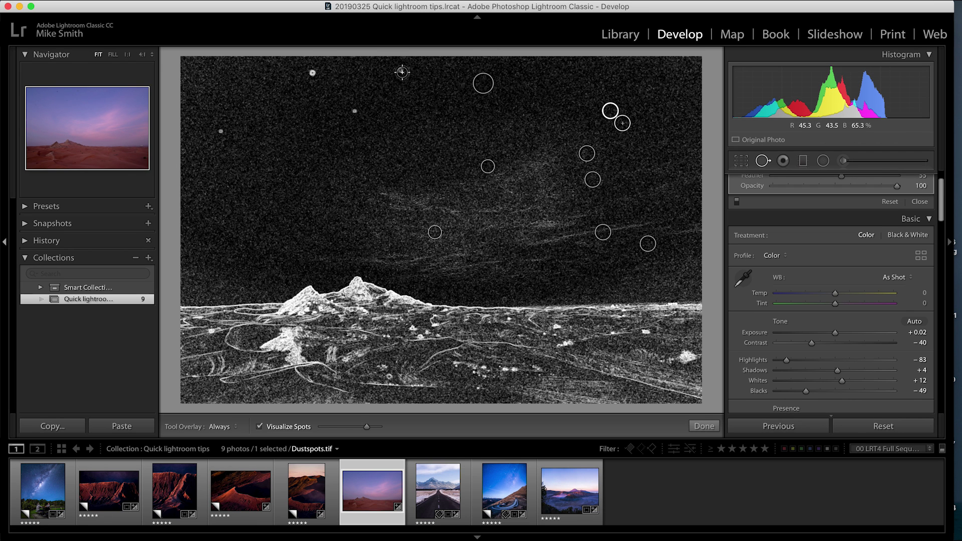
{"action": "left_click", "coordinate": [401, 72]}
{"action": "left_click", "coordinate": [355, 111]}
{"action": "left_click", "coordinate": [313, 73]}
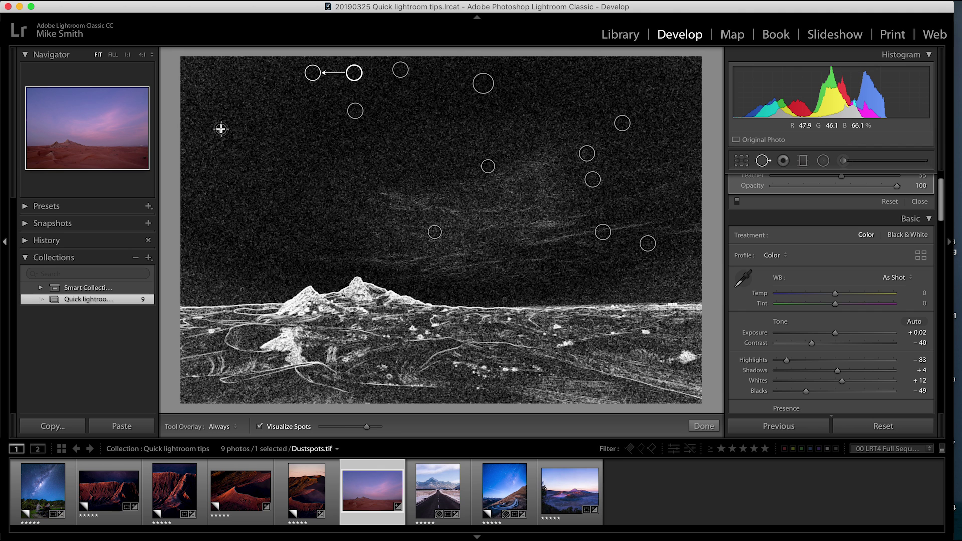
{"action": "left_click", "coordinate": [221, 129]}
{"action": "left_click", "coordinate": [704, 426]}
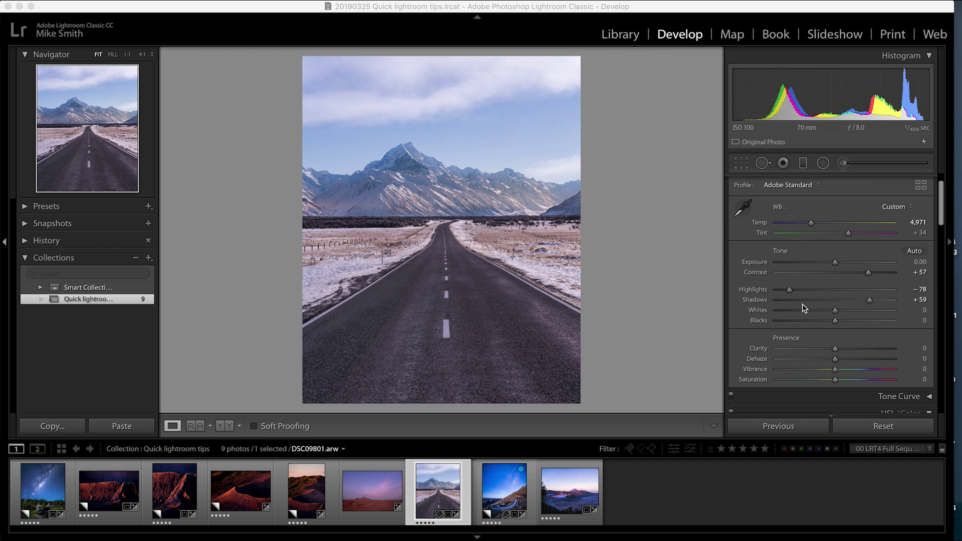
Raise DSC09801.arw's Whites to +39 with clipping preview; trial-reset Whites and Blacks, then undo.
{"action": "left_click", "coordinate": [835, 312], "text": "alt"}
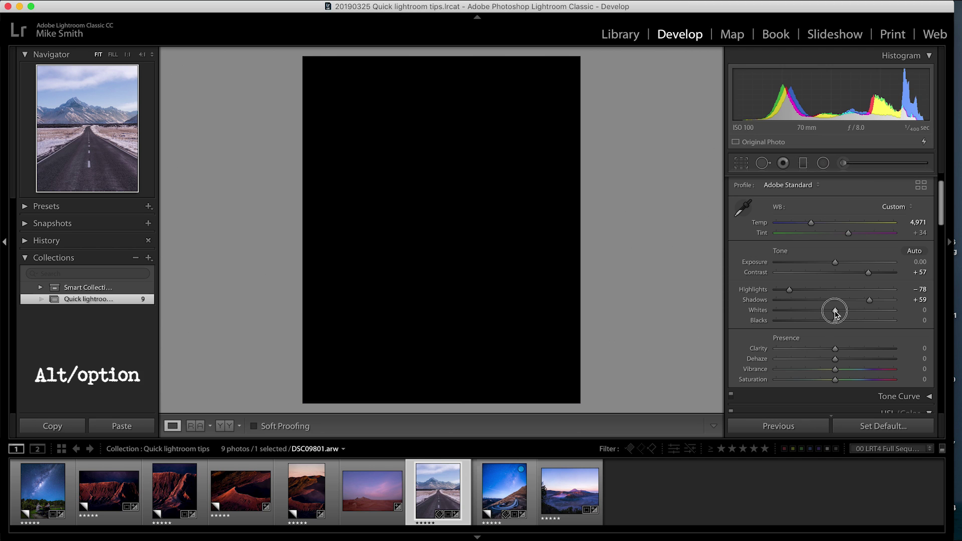
{"action": "left_click_drag", "start_coordinate": [836, 313], "coordinate": [858, 312]}
{"action": "key", "text": "alt"}
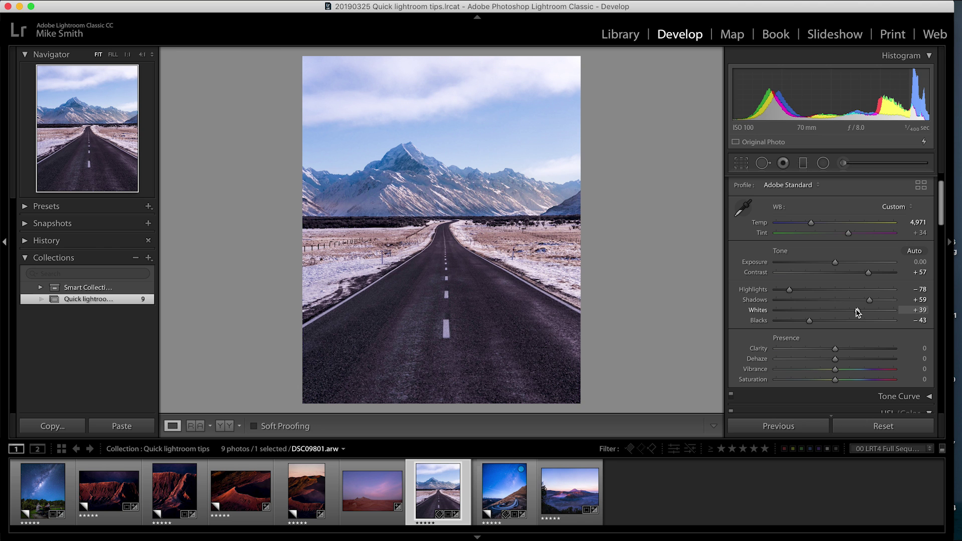
{"action": "double_click", "coordinate": [759, 311]}
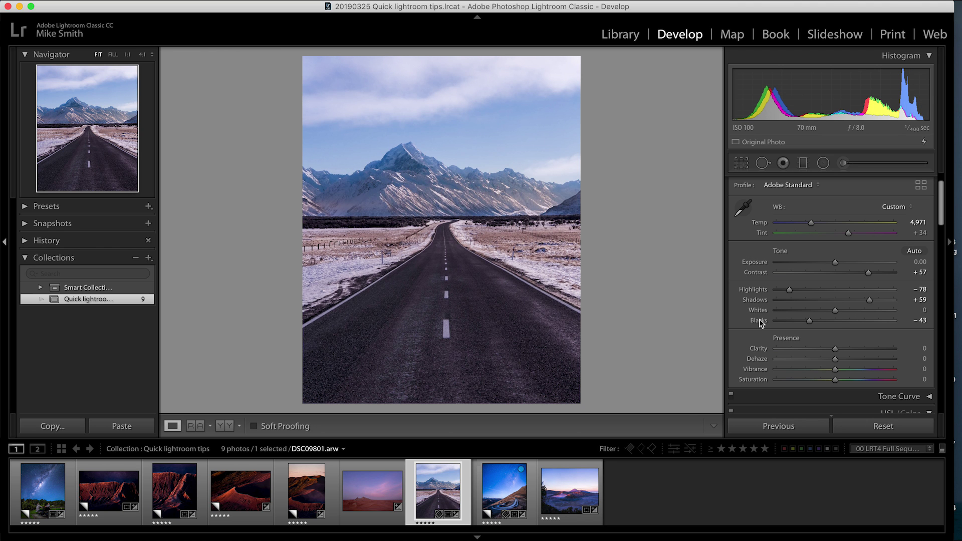
{"action": "double_click", "coordinate": [760, 320]}
{"action": "key", "text": "super+z"}
{"action": "key", "text": "super+z"}
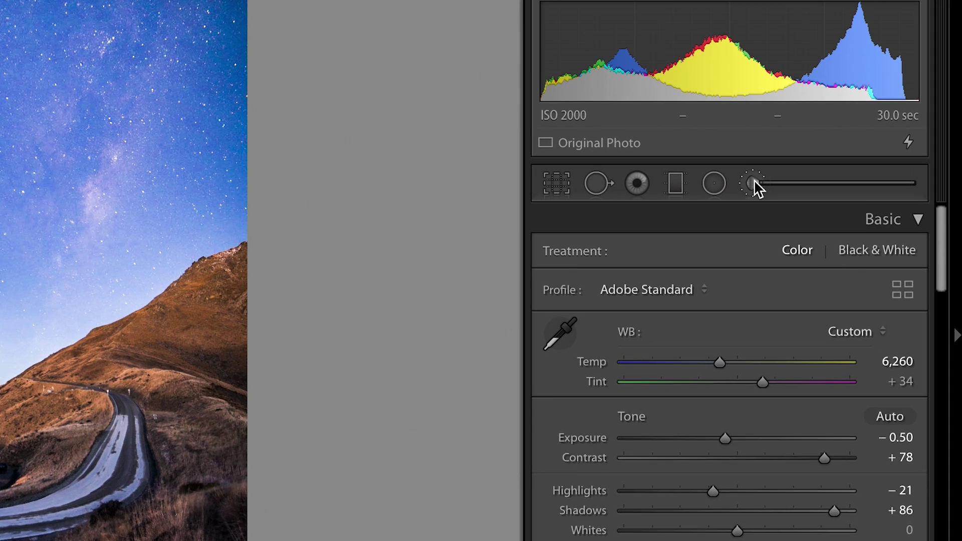
Paint an Auto Mask brush mask along the starry photo's sunlit hillside edge.
{"action": "left_click", "coordinate": [844, 164]}
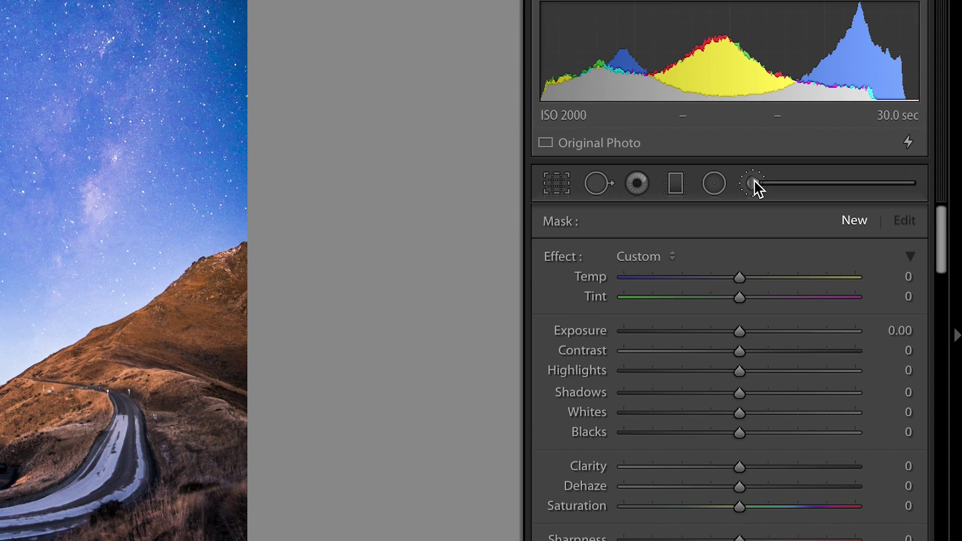
{"action": "scroll", "coordinate": [738, 281], "scroll_direction": "down", "scroll_amount": 5}
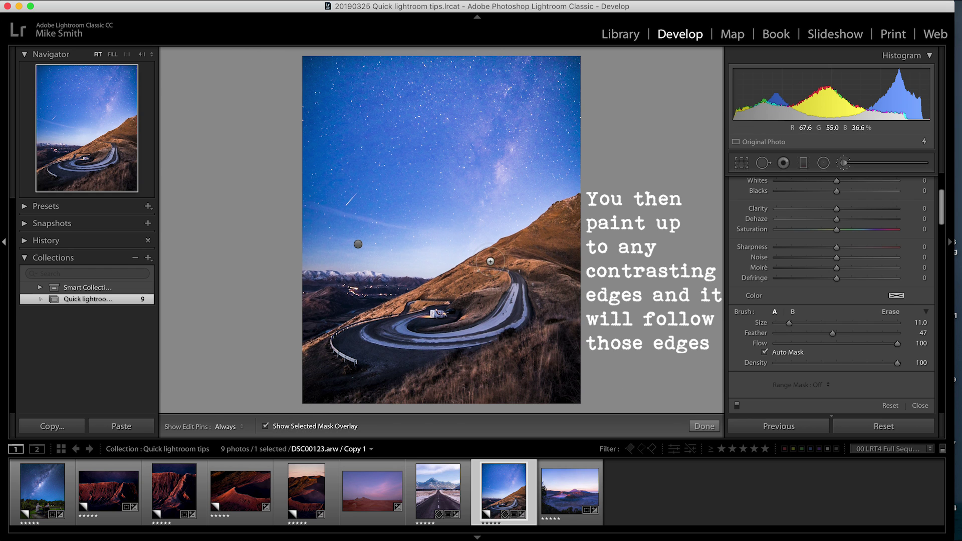
{"action": "key", "text": "h"}
{"action": "mouse_move", "coordinate": [490, 261]}
{"action": "left_mouse_down"}
{"action": "mouse_move", "coordinate": [479, 266]}
{"action": "mouse_move", "coordinate": [520, 243]}
{"action": "left_mouse_up"}
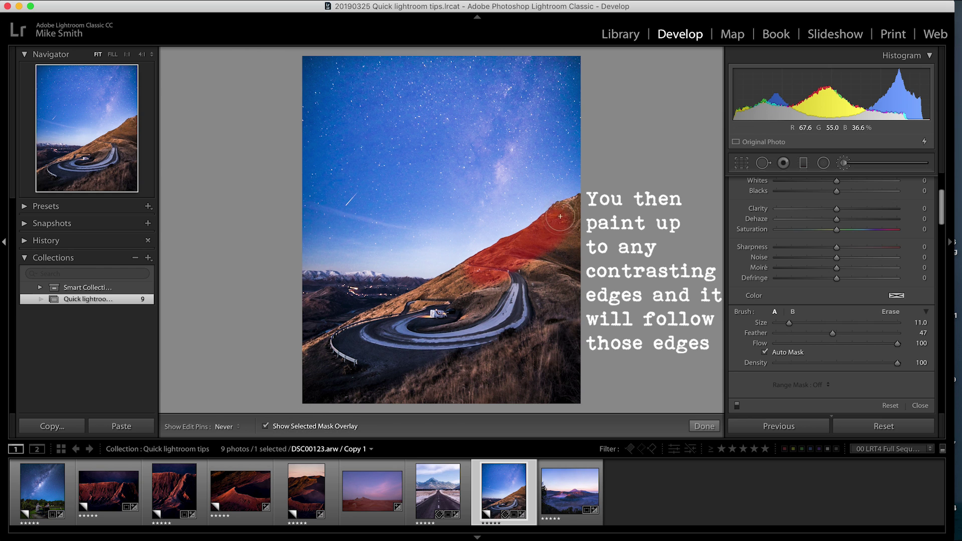
{"action": "left_click_drag", "start_coordinate": [465, 277], "coordinate": [473, 272]}
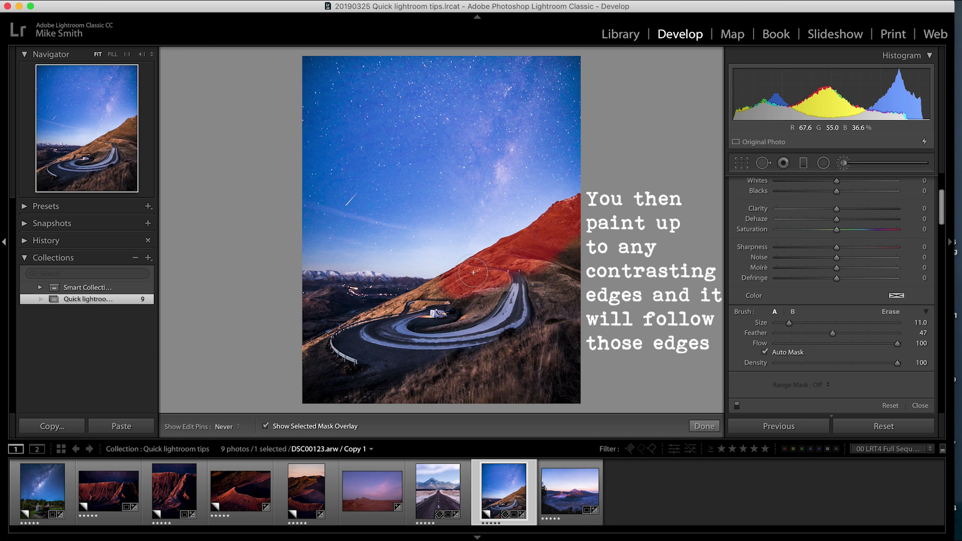
{"action": "key", "text": "z"}
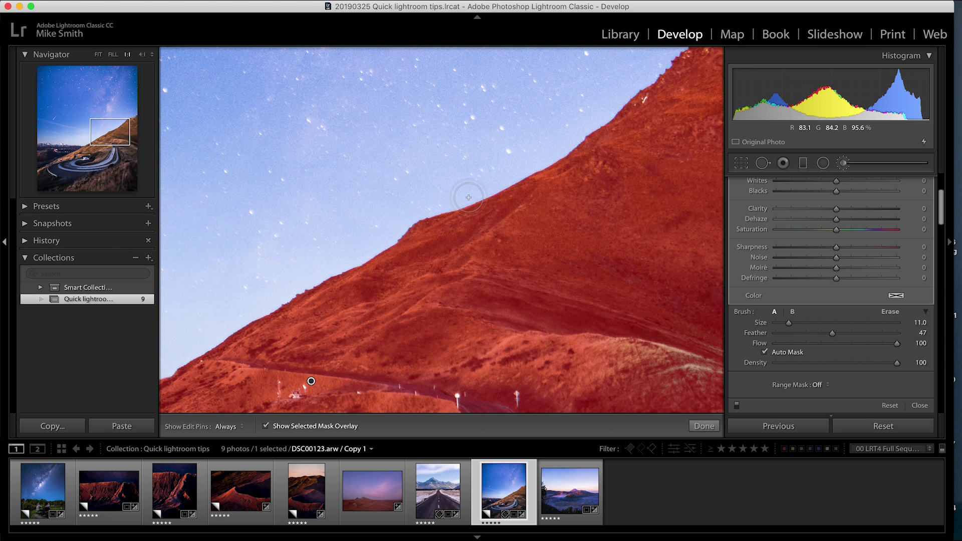
Hide the red mask overlay, then try Contrast −44 on the hillside and undo it.
{"action": "left_click", "coordinate": [265, 427]}
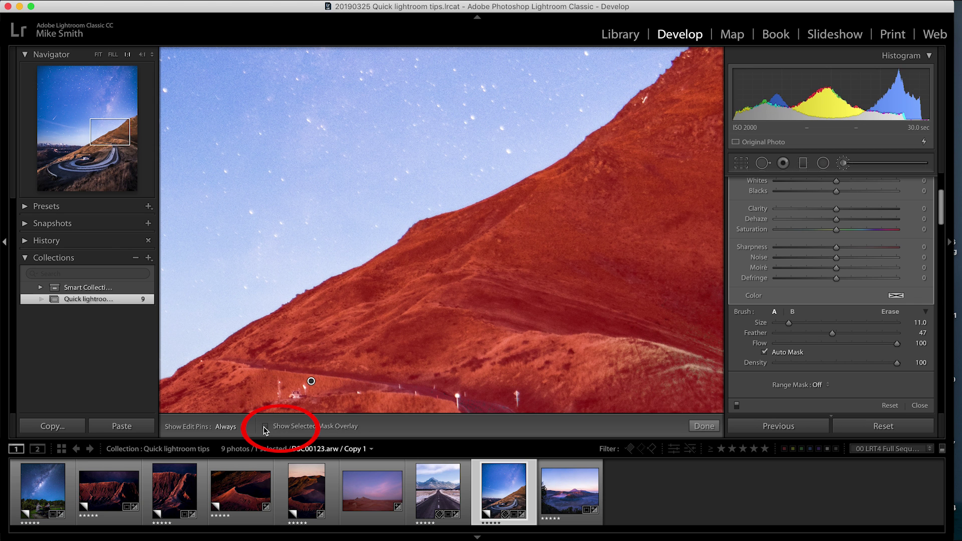
{"action": "scroll", "coordinate": [827, 296], "scroll_direction": "up", "scroll_amount": 4}
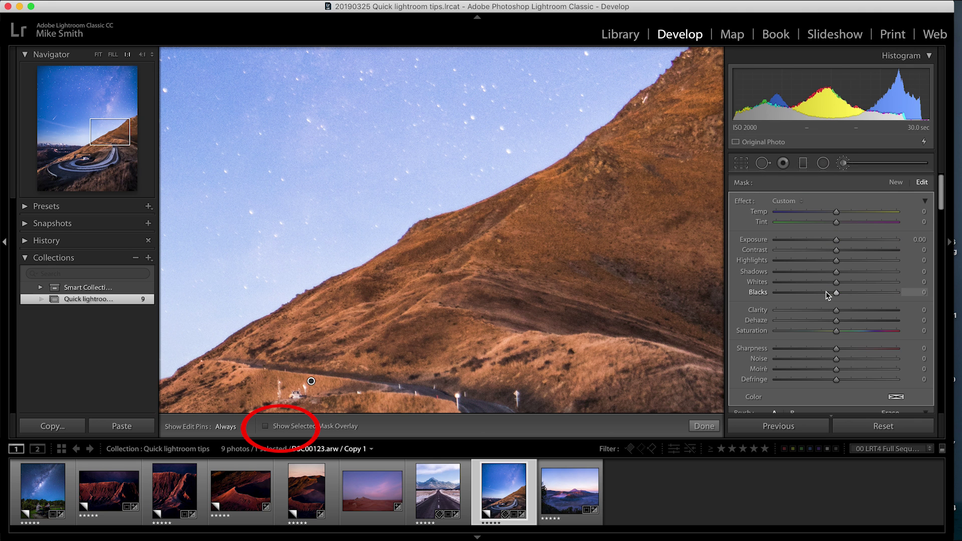
{"action": "left_click_drag", "start_coordinate": [837, 250], "coordinate": [812, 238]}
{"action": "key", "text": "super+z"}
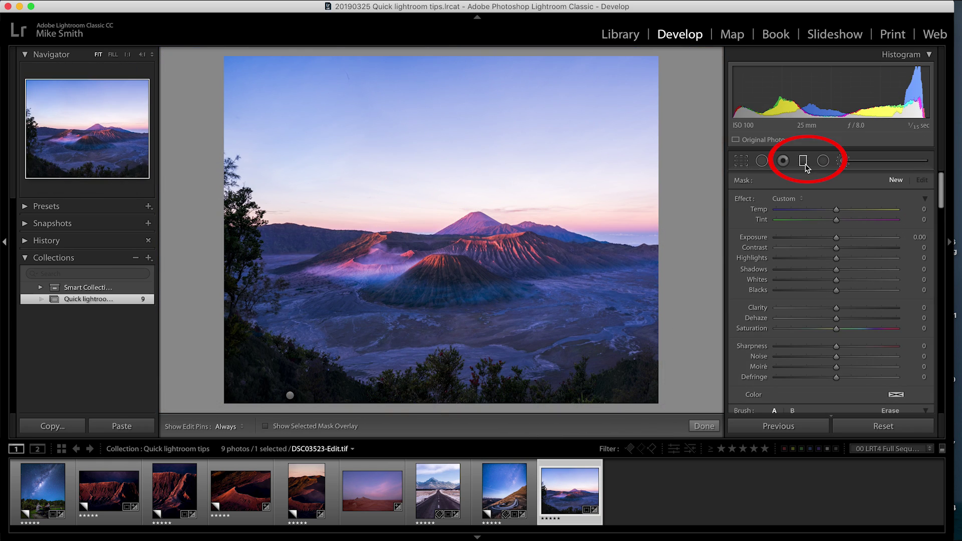
Drag a graduated filter down over the volcano photo's sky and darken it to Exposure −0.45.
{"action": "left_click", "coordinate": [803, 162]}
{"action": "left_click_drag", "start_coordinate": [452, 162], "coordinate": [451, 255]}
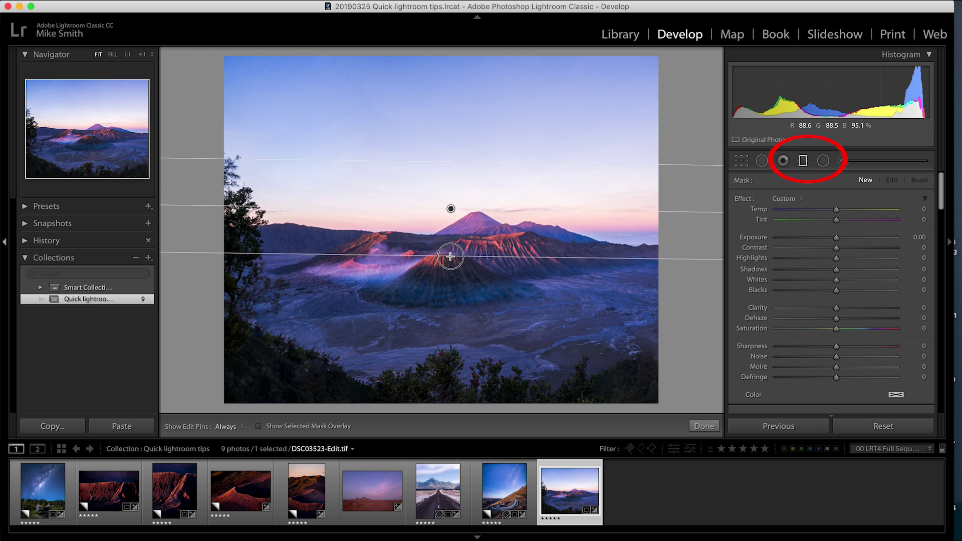
{"action": "left_click_drag", "start_coordinate": [451, 208], "coordinate": [457, 249]}
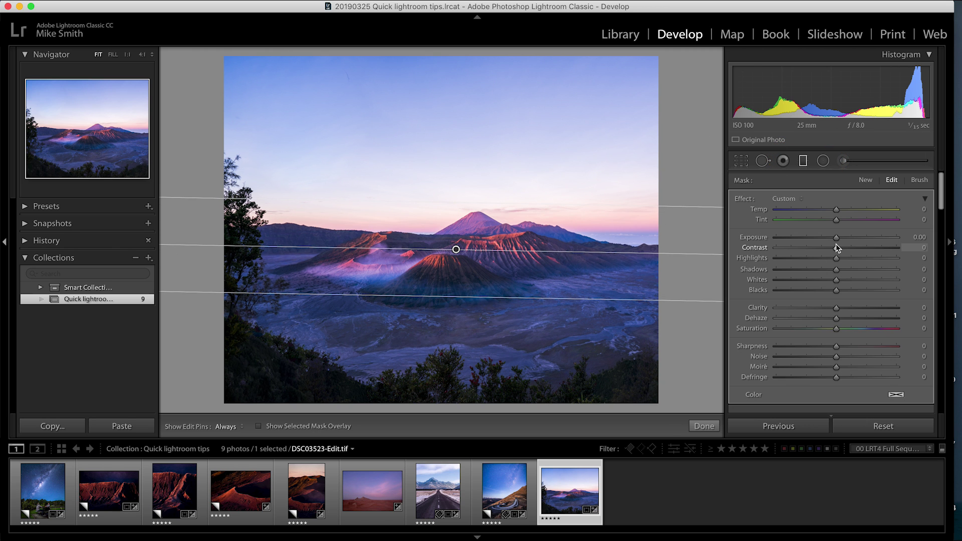
{"action": "left_click_drag", "start_coordinate": [837, 237], "coordinate": [803, 272]}
Limit the gradient with a Luminance range mask, raising the lower Range to 68 to exclude the tree.
{"action": "scroll", "coordinate": [804, 272], "scroll_direction": "down", "scroll_amount": 5}
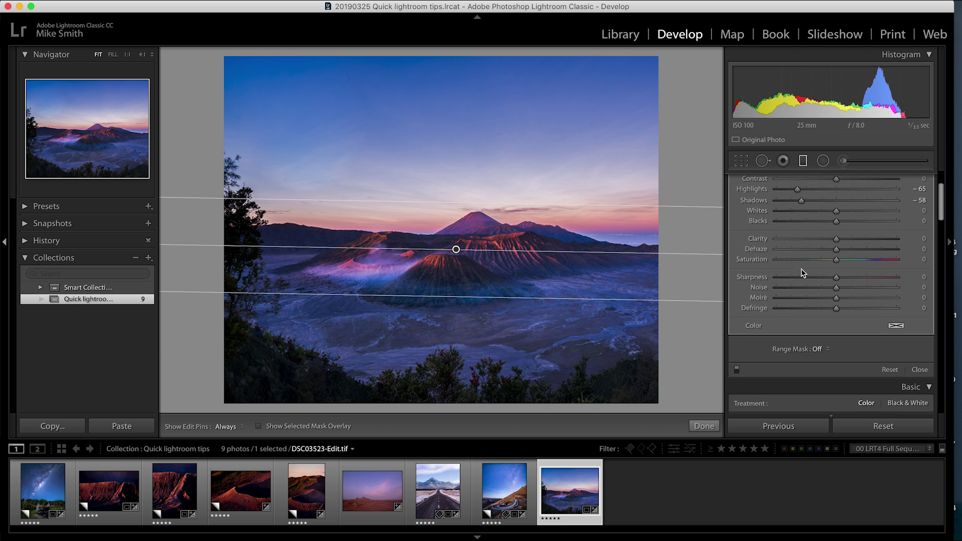
{"action": "left_click", "coordinate": [820, 309]}
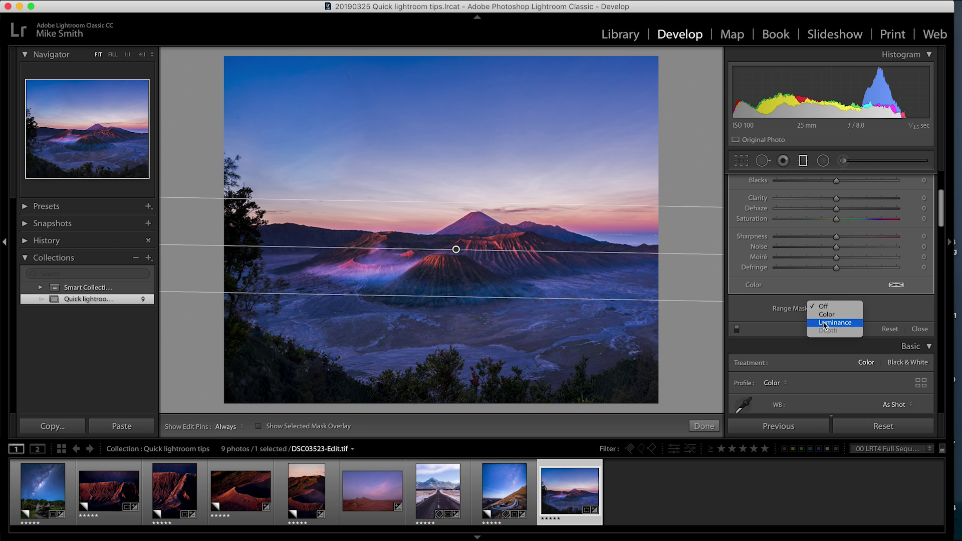
{"action": "left_click", "coordinate": [825, 324]}
{"action": "left_click", "coordinate": [767, 328]}
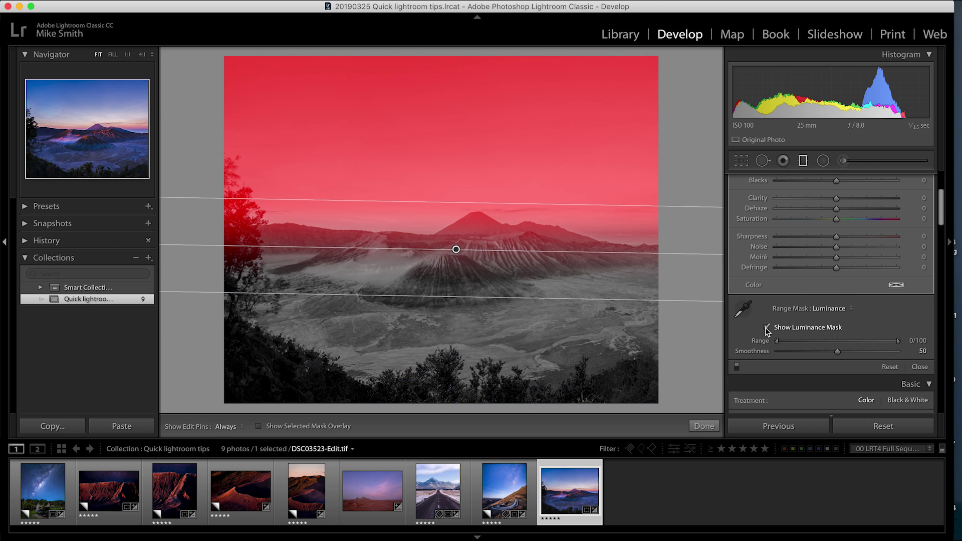
{"action": "left_click_drag", "start_coordinate": [778, 344], "coordinate": [859, 349]}
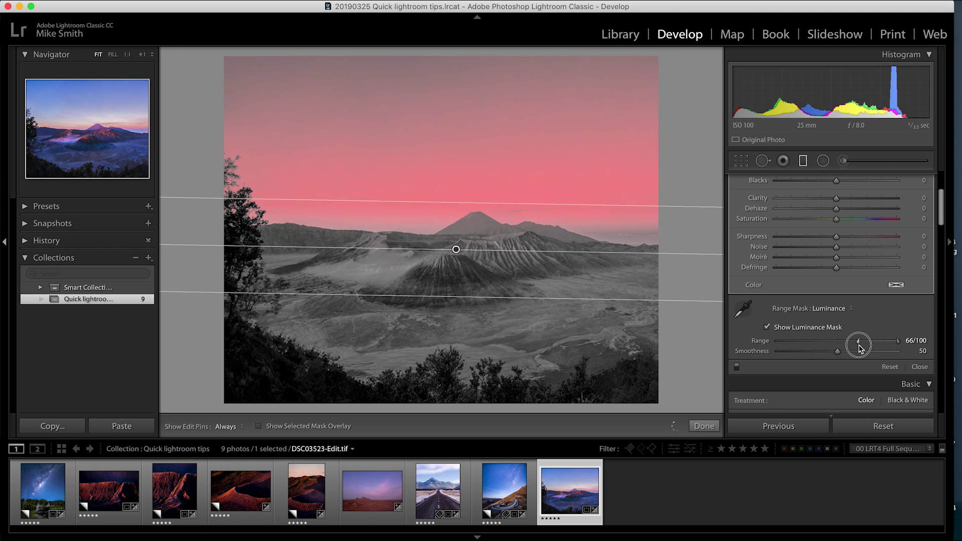
{"action": "left_click", "coordinate": [767, 328]}
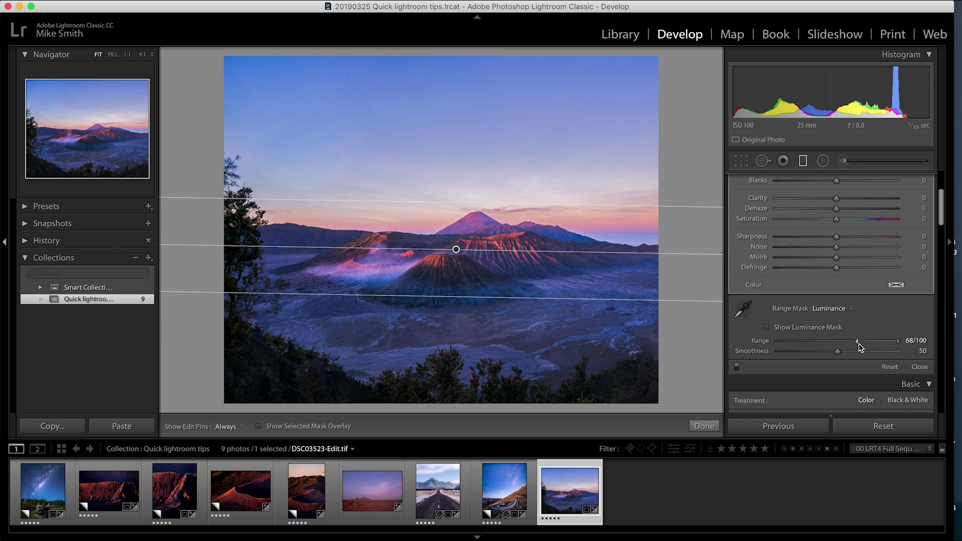